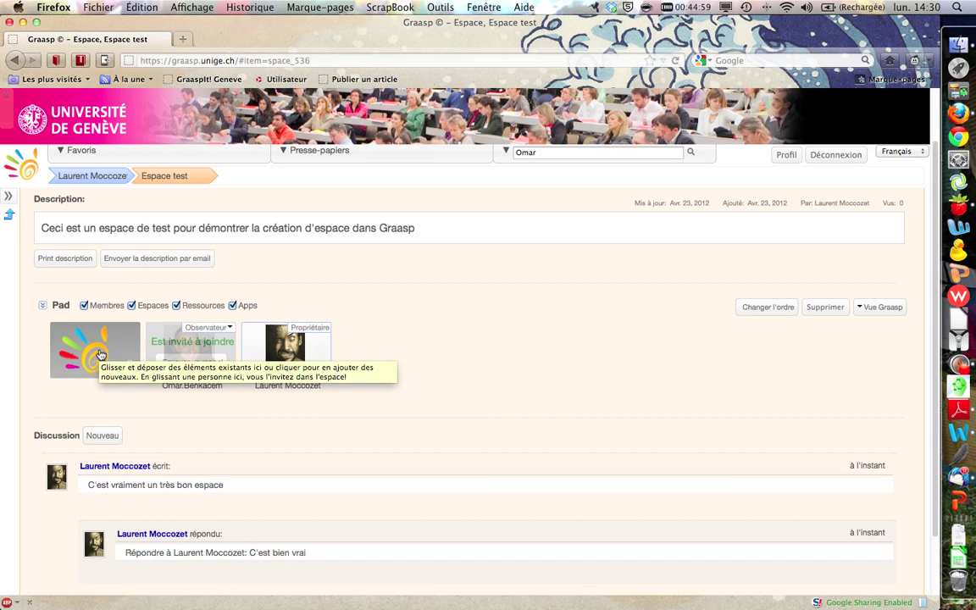
left_click(100, 354)
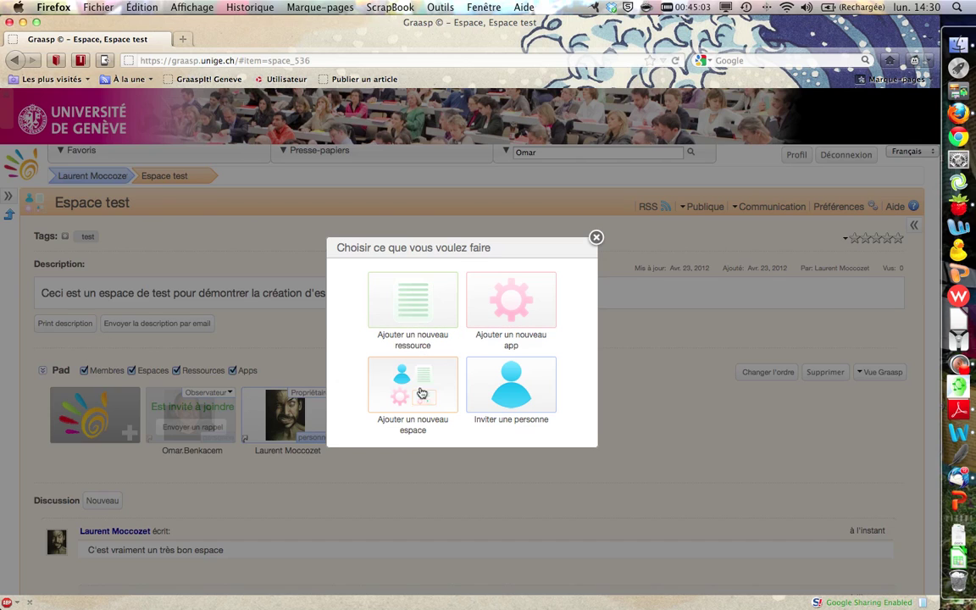
left_click(512, 388)
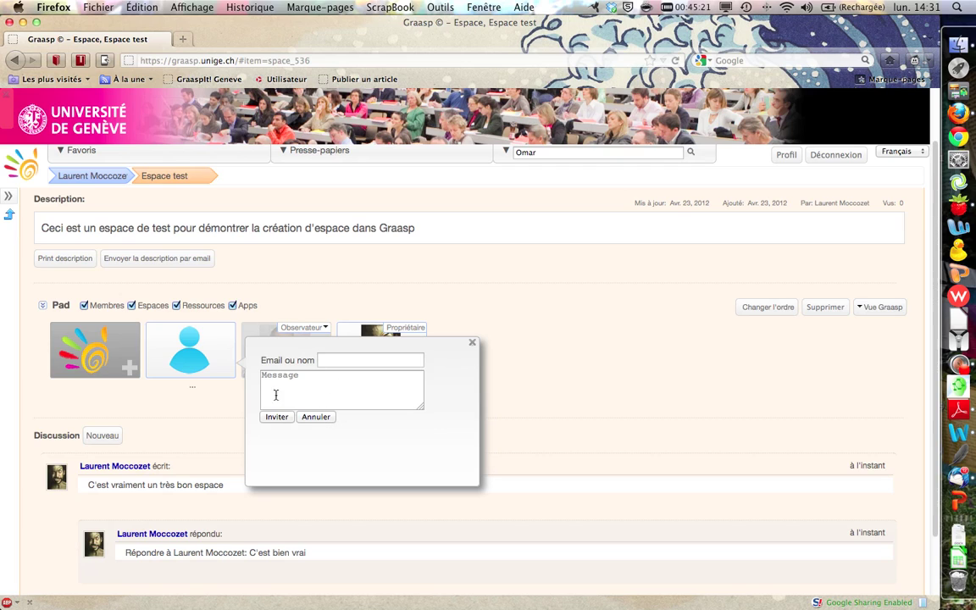
left_click(324, 418)
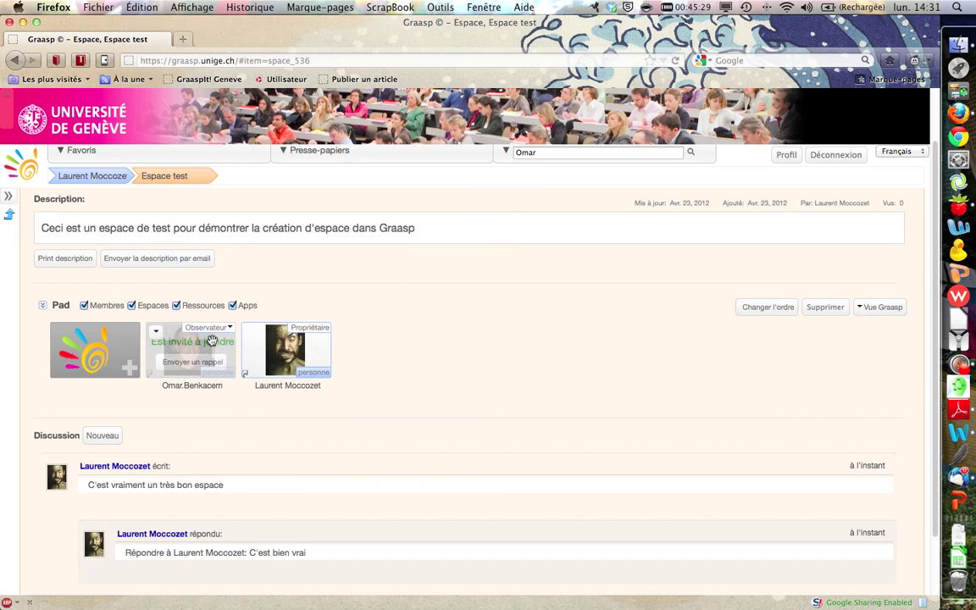
Start a new space in the pad of Espace test, named "Sous-espace test" with visibility Publique
left_click(93, 351)
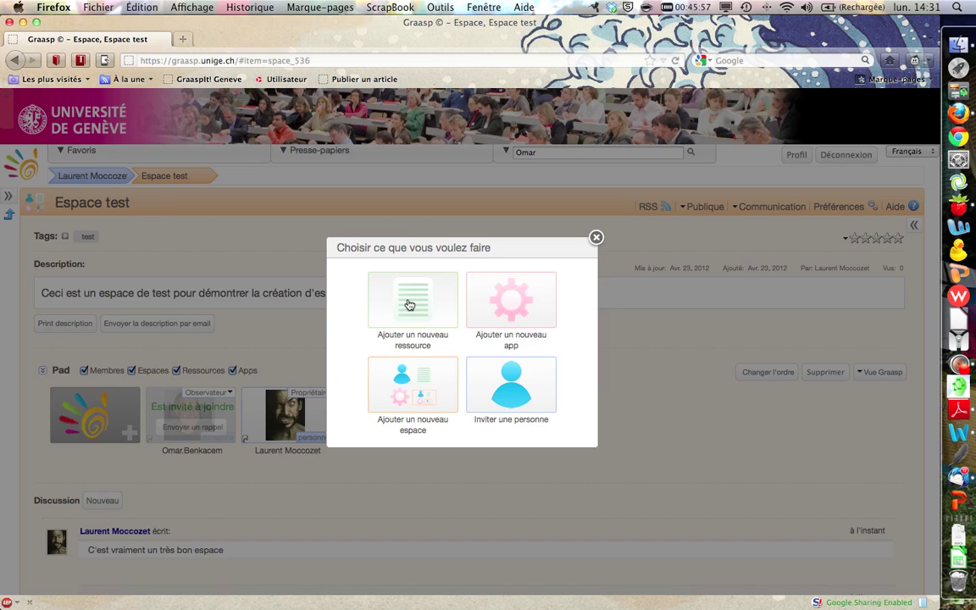
left_click(421, 388)
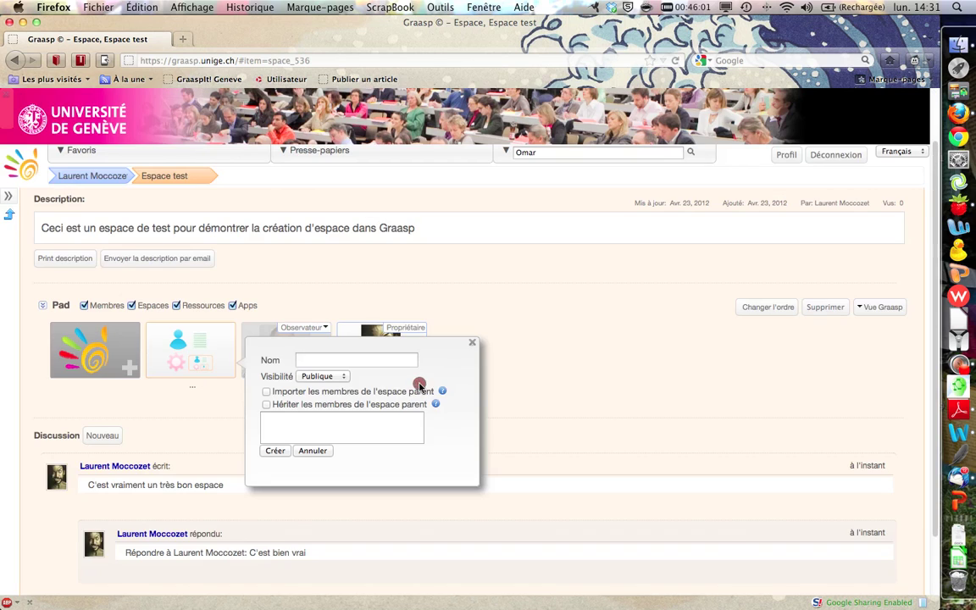
left_click(366, 360)
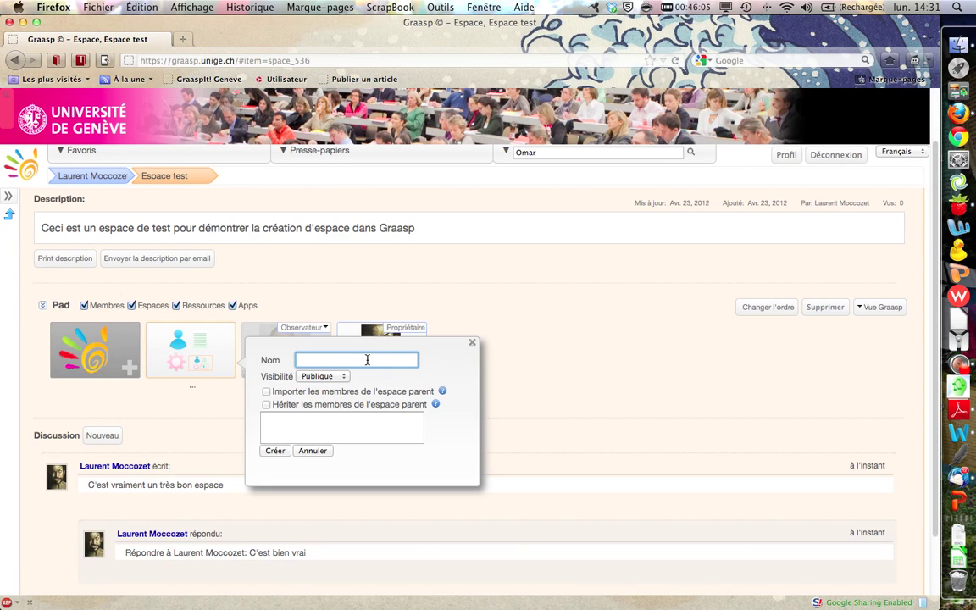
type("Deuxièm")
type("i")
key("BackSpace")
key("BackSpace")
key("BackSpace")
key("BackSpace")
key("BackSpace")
type("S")
left_click(320, 376)
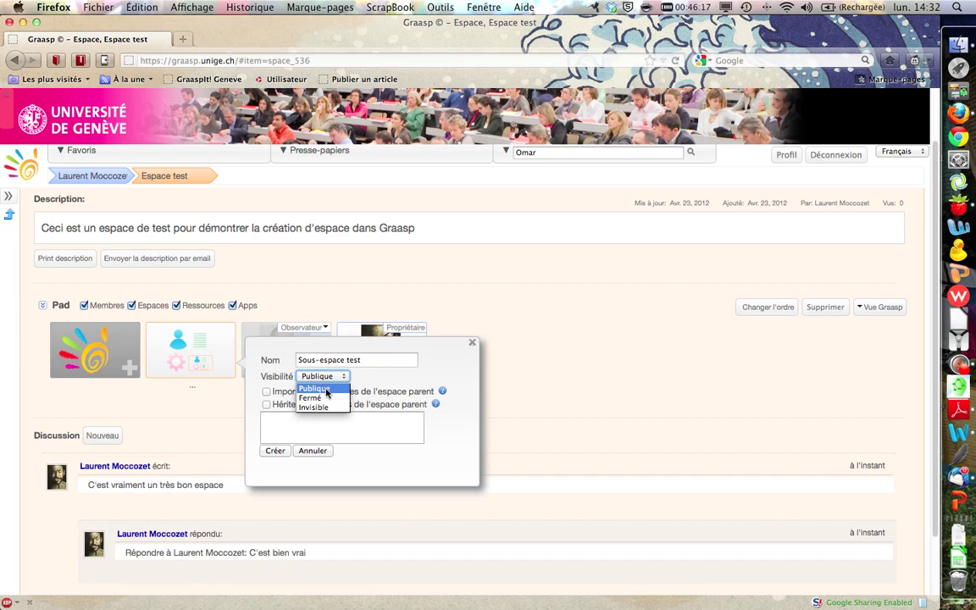
left_click(326, 388)
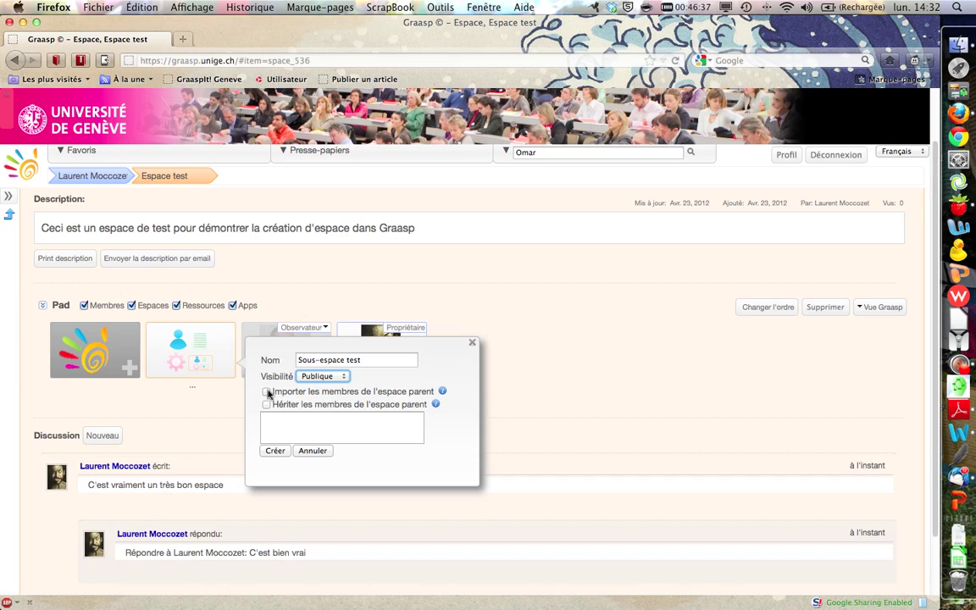
left_click(266, 392)
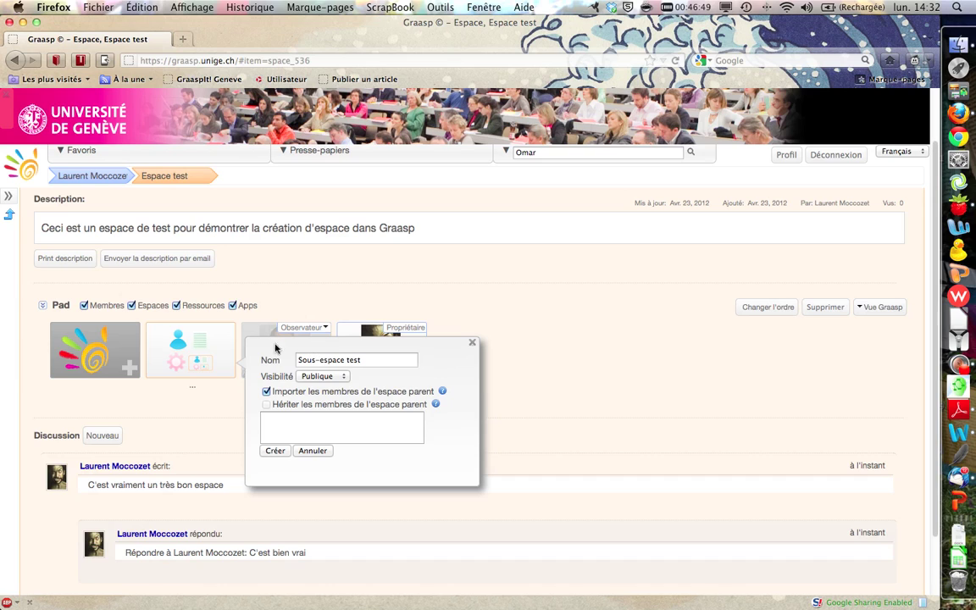
left_click(267, 392)
left_click(267, 404)
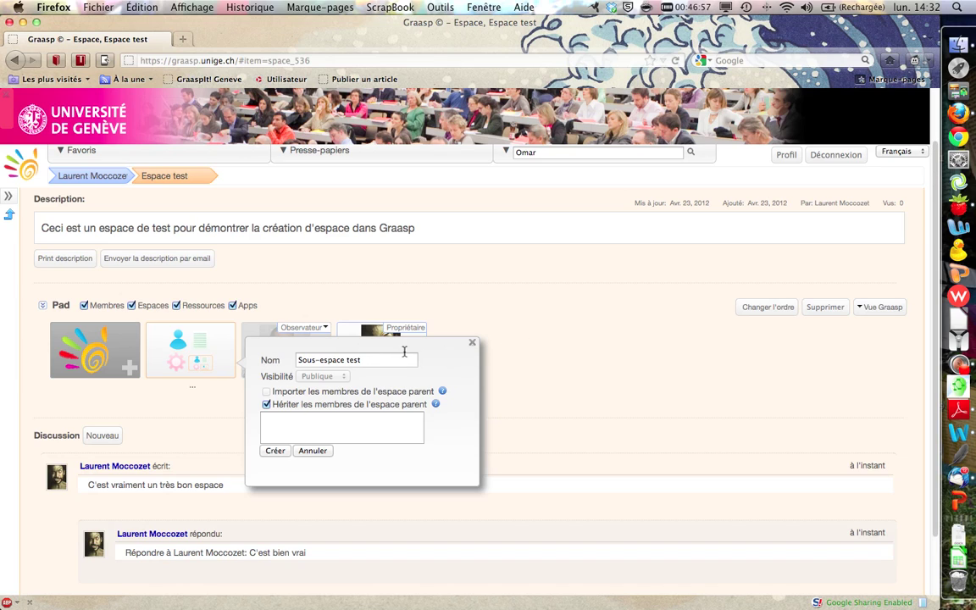
left_click(267, 406)
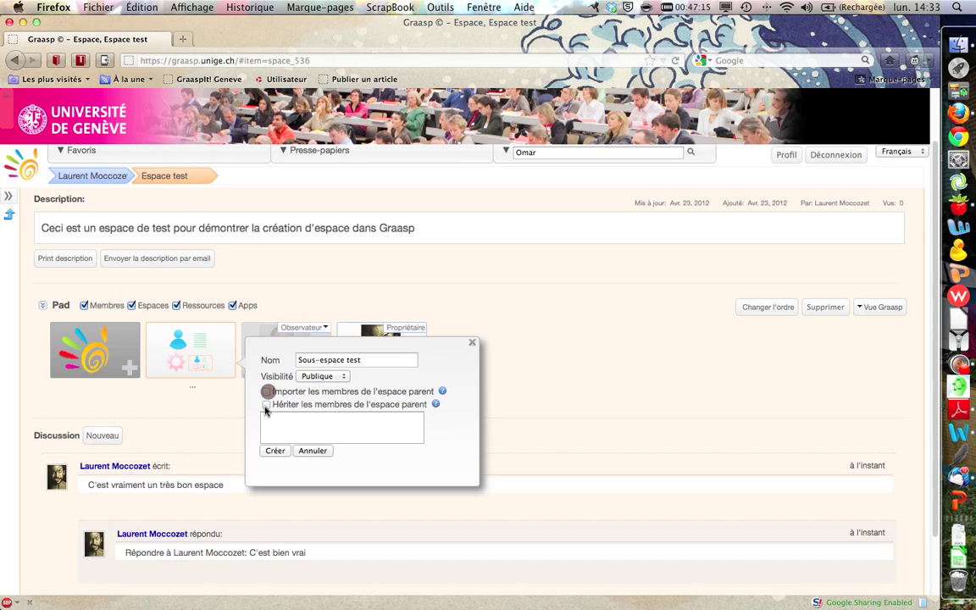
Enable inheriting the parent space's members and create the subspace
left_click(267, 405)
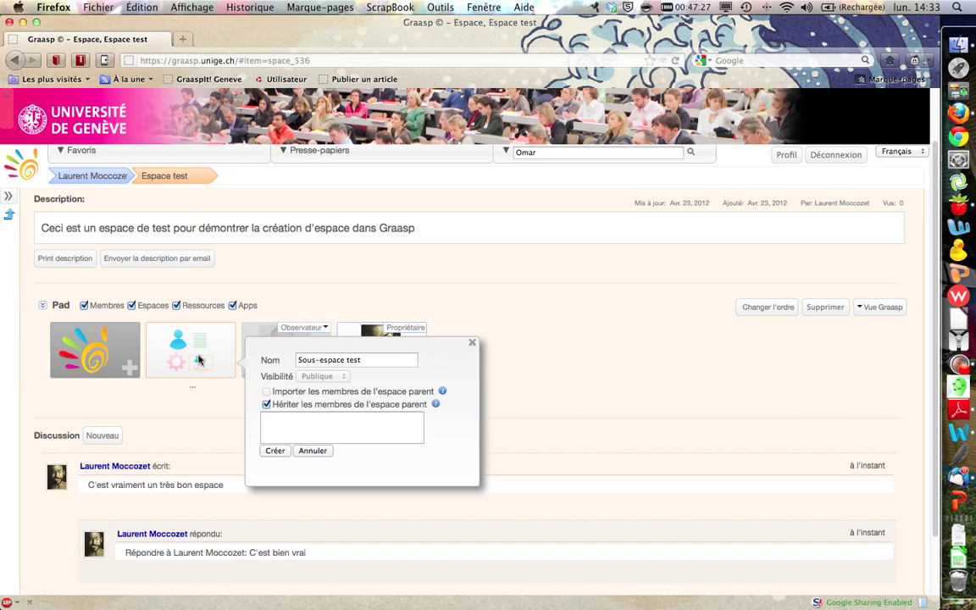
left_click(275, 450)
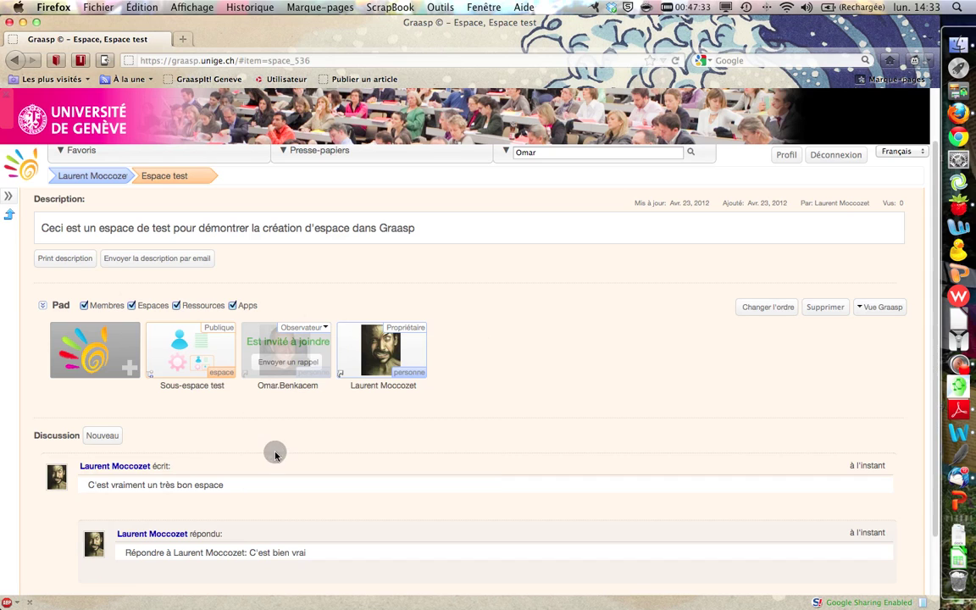
Open Sous-espace test and show its inherited members in the pad
left_click(192, 349)
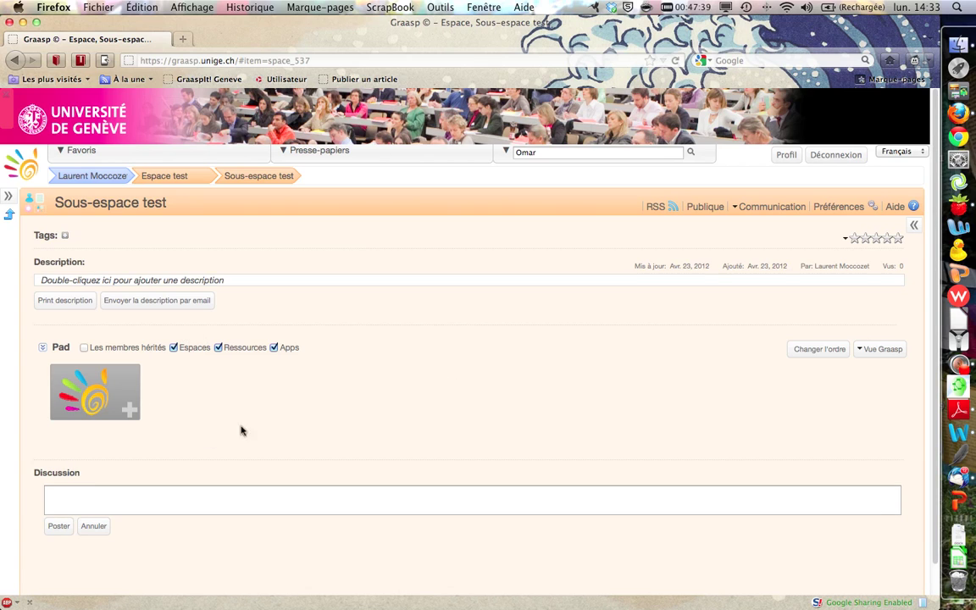
left_click(84, 348)
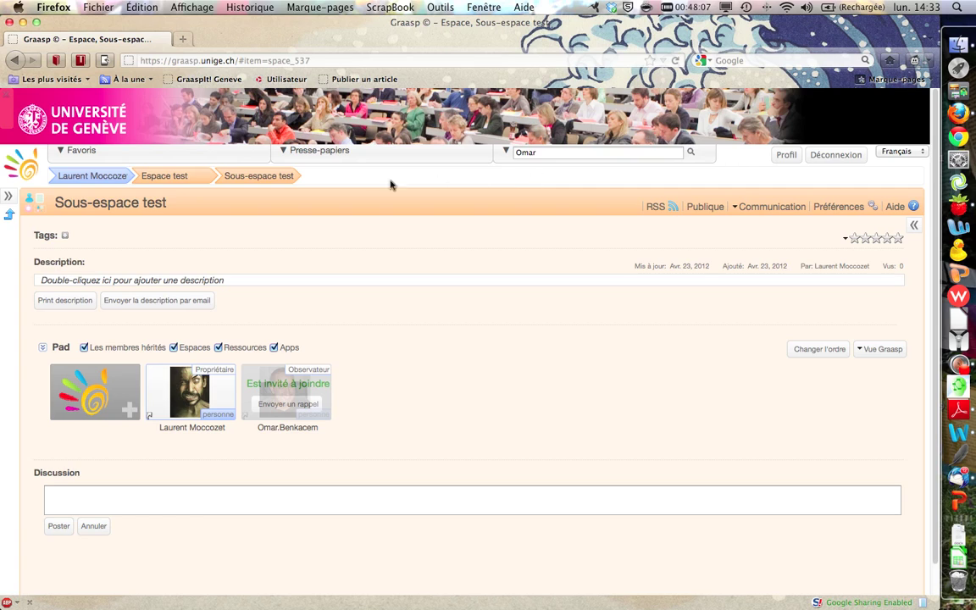
Return to Espace test and view its privacy settings without changing them
left_click(191, 176)
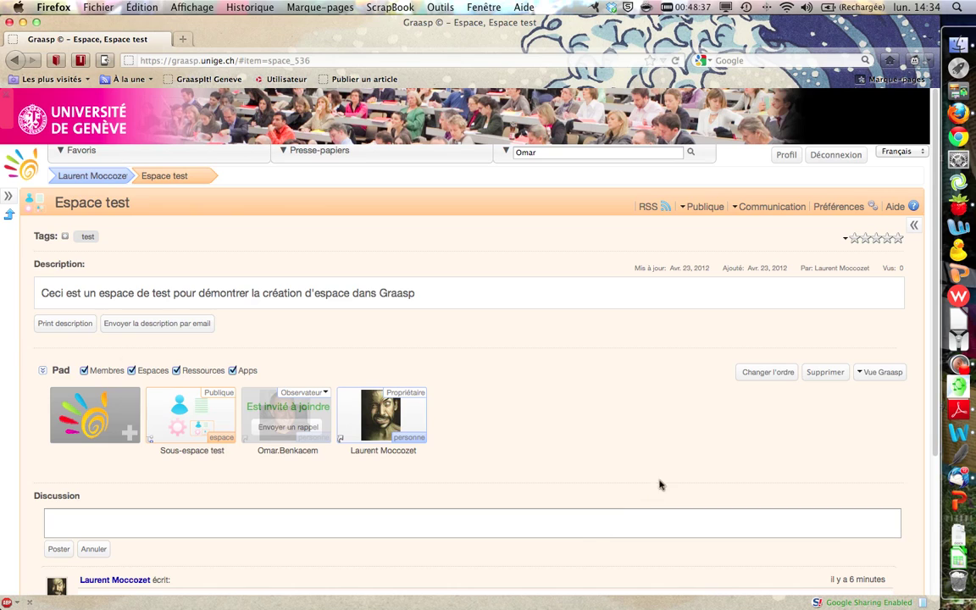
left_click(701, 210)
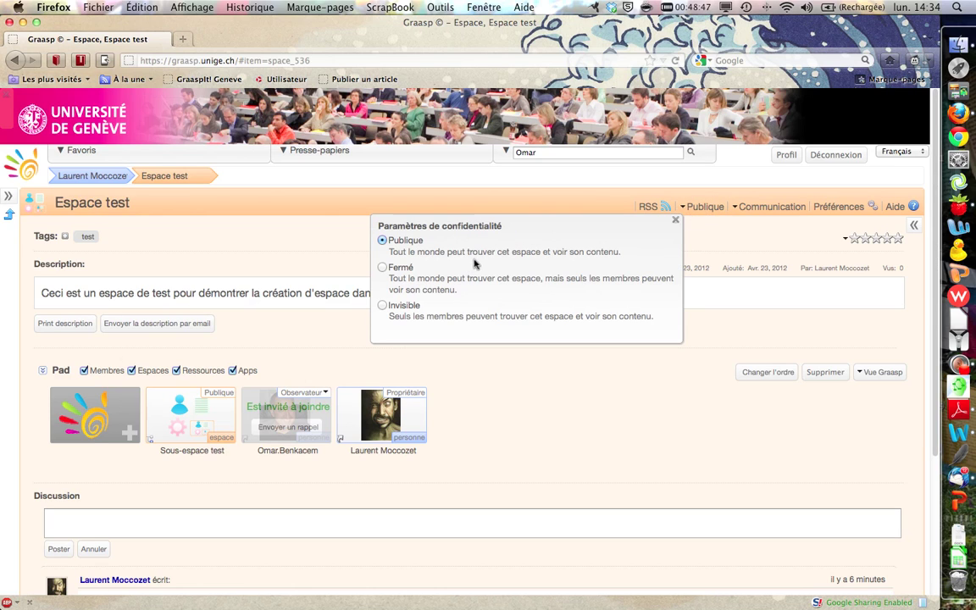
left_click(594, 188)
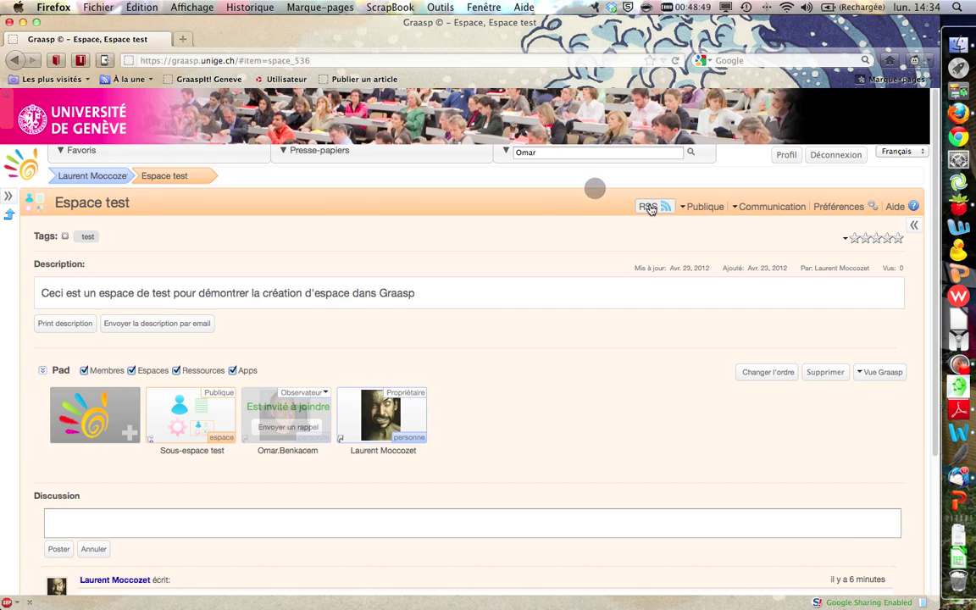
View the RSS news feed of Espace test and its communication options, closing each one
left_click(648, 208)
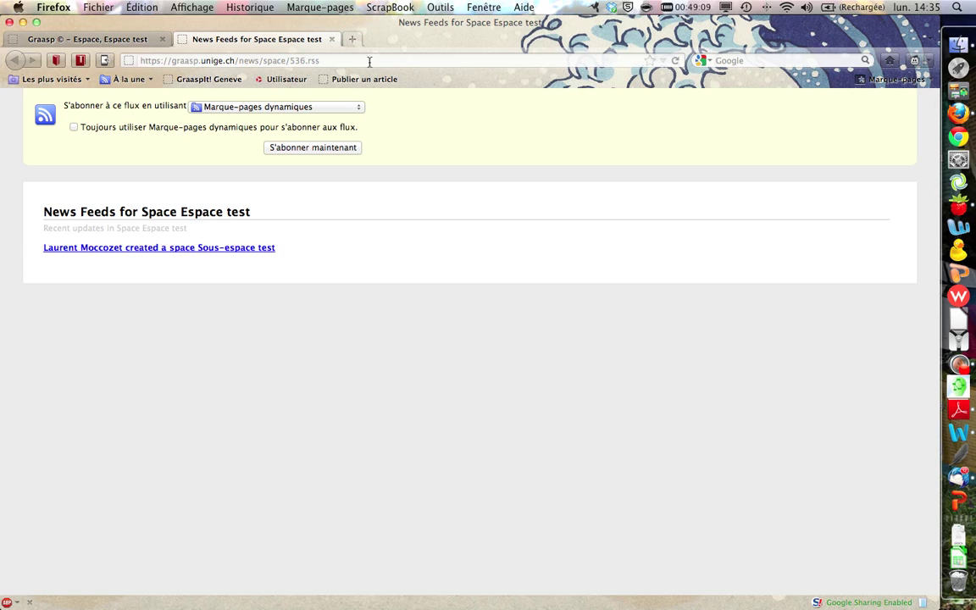
left_click(331, 40)
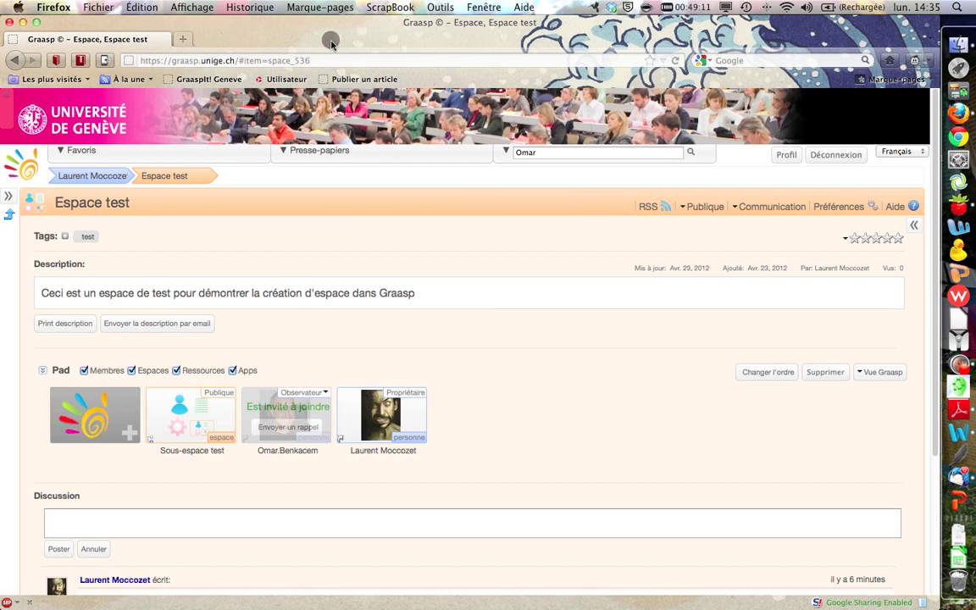
left_click(778, 209)
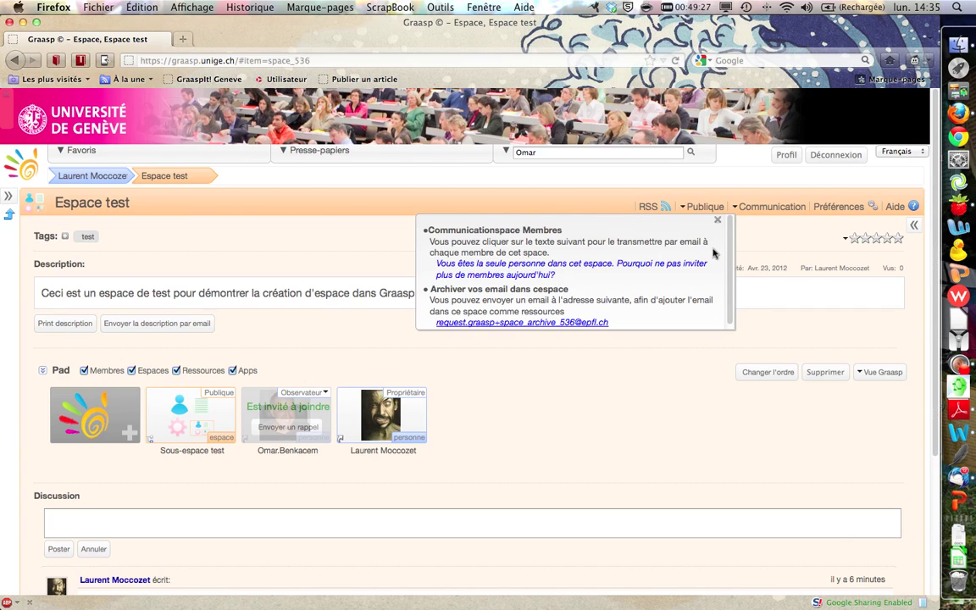
left_click(716, 219)
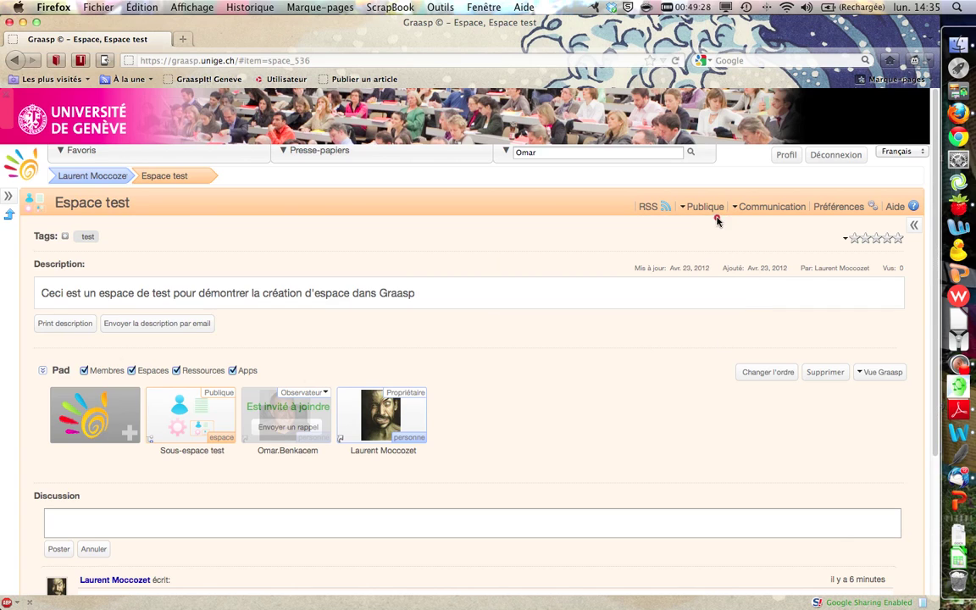
Change the image of Espace test in its preferences by uploading applications-system-3.png from the Images folder
left_click(842, 208)
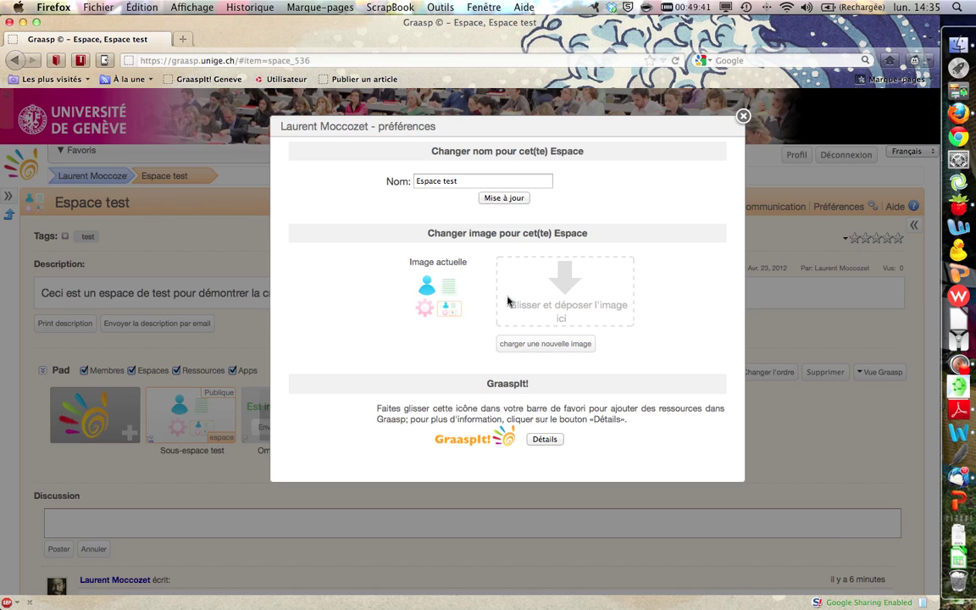
left_click(554, 347)
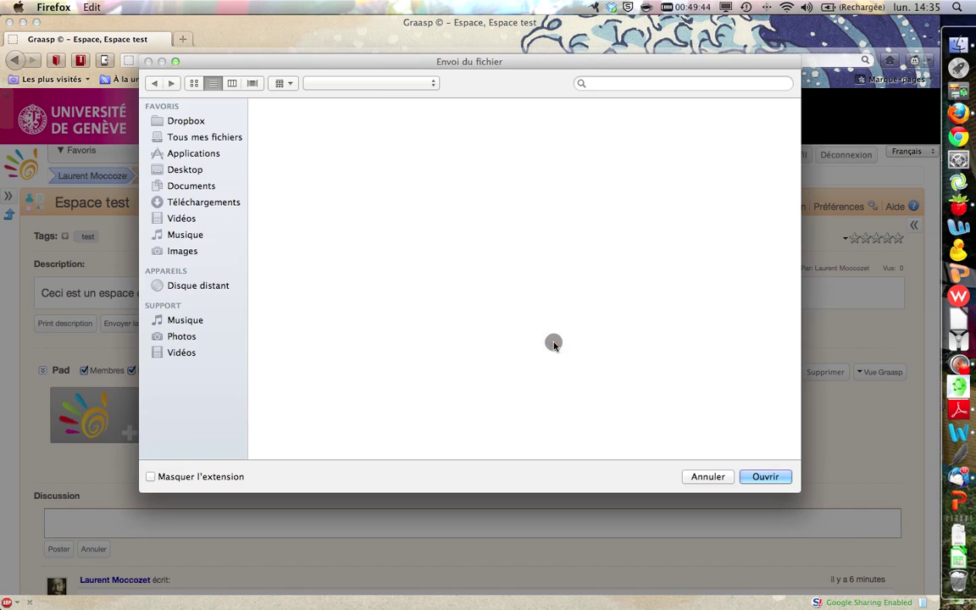
left_click(184, 250)
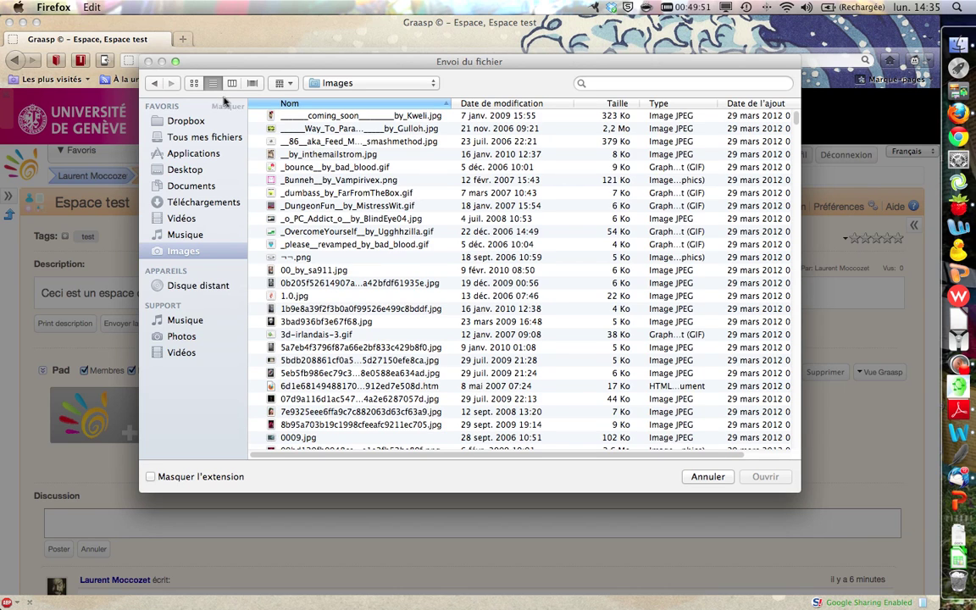
left_click(194, 83)
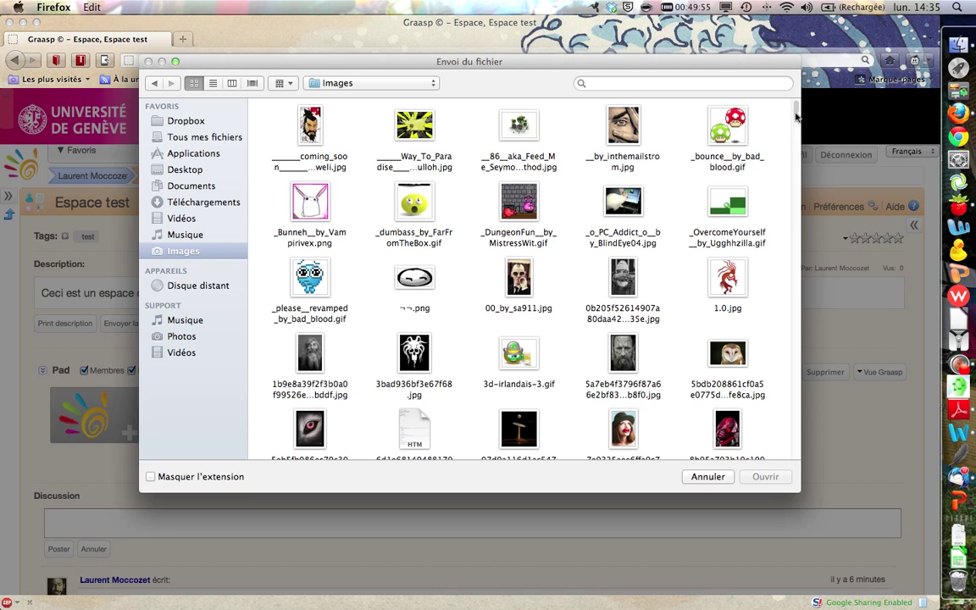
left_click_drag(796, 110, 796, 120)
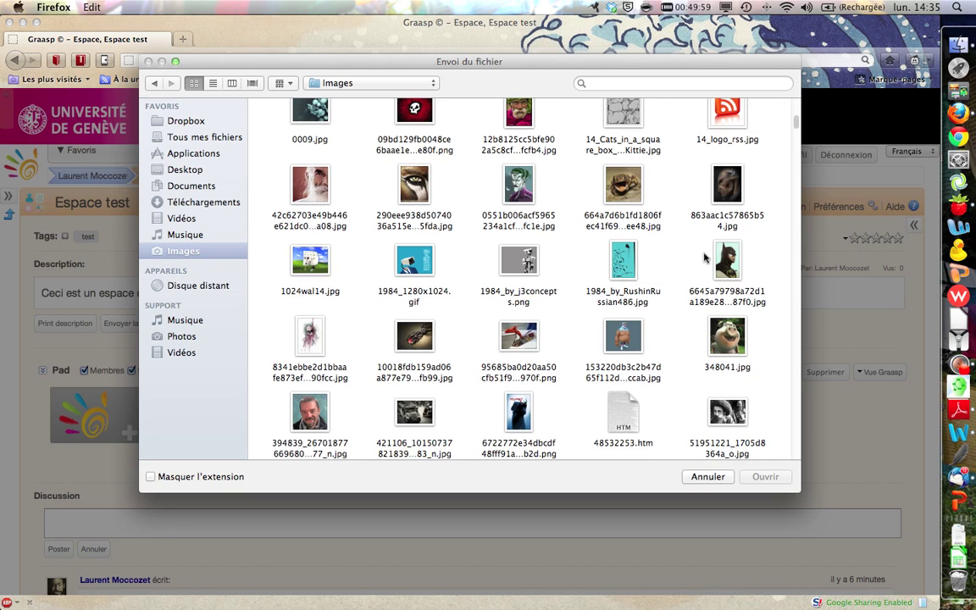
scroll(704, 258, "down", 3)
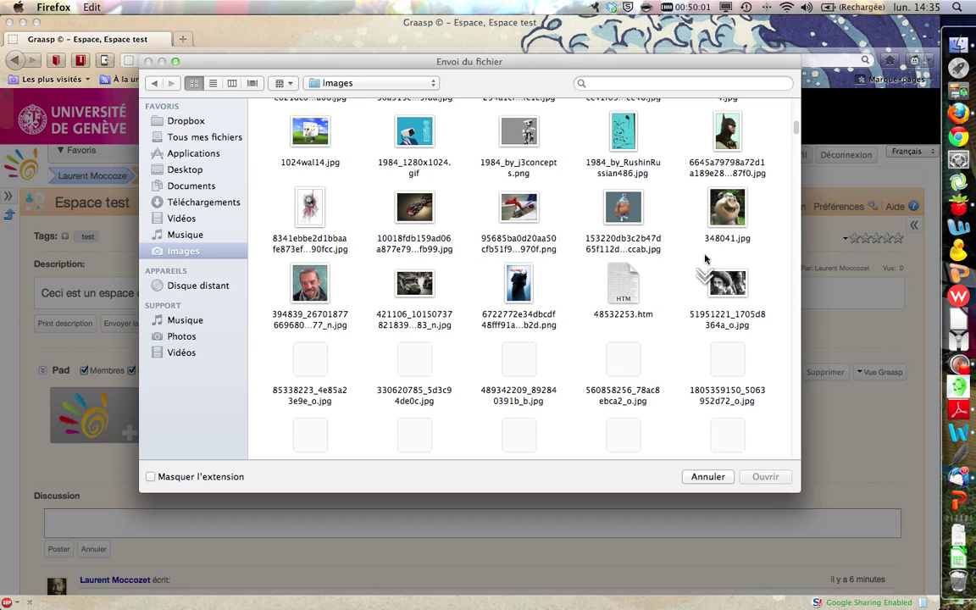
scroll(703, 259, "down", 5)
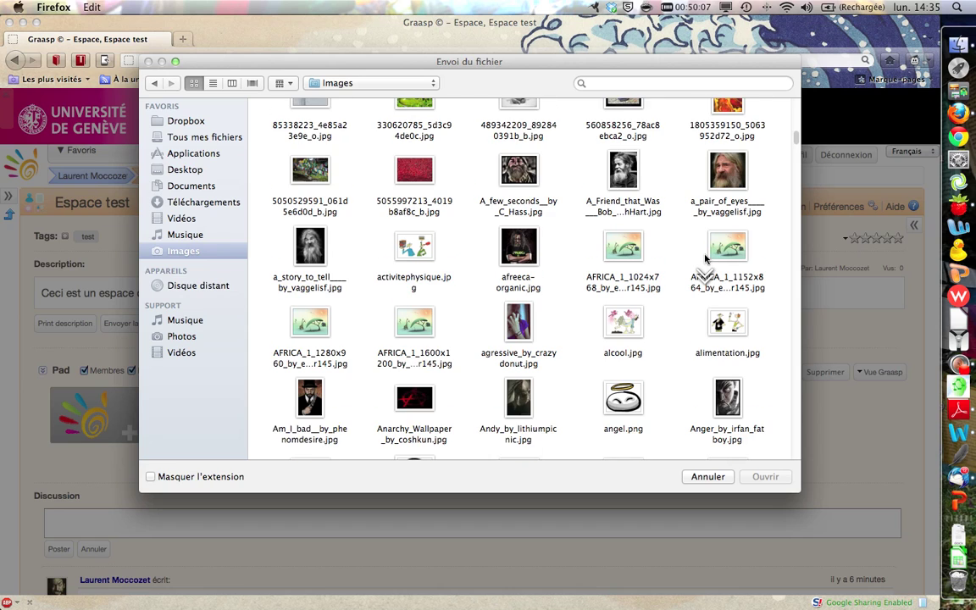
scroll(704, 258, "down", 8)
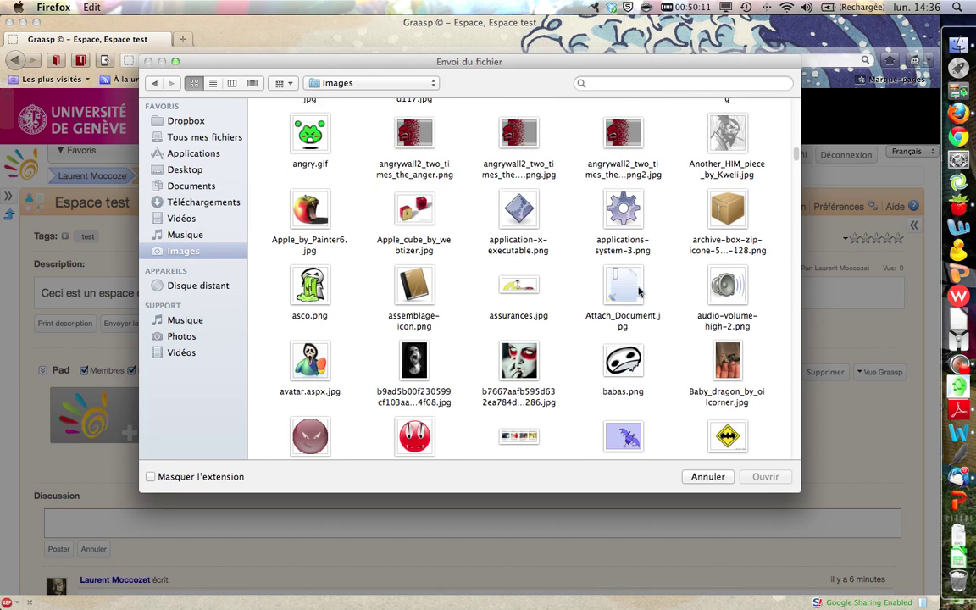
left_click(625, 210)
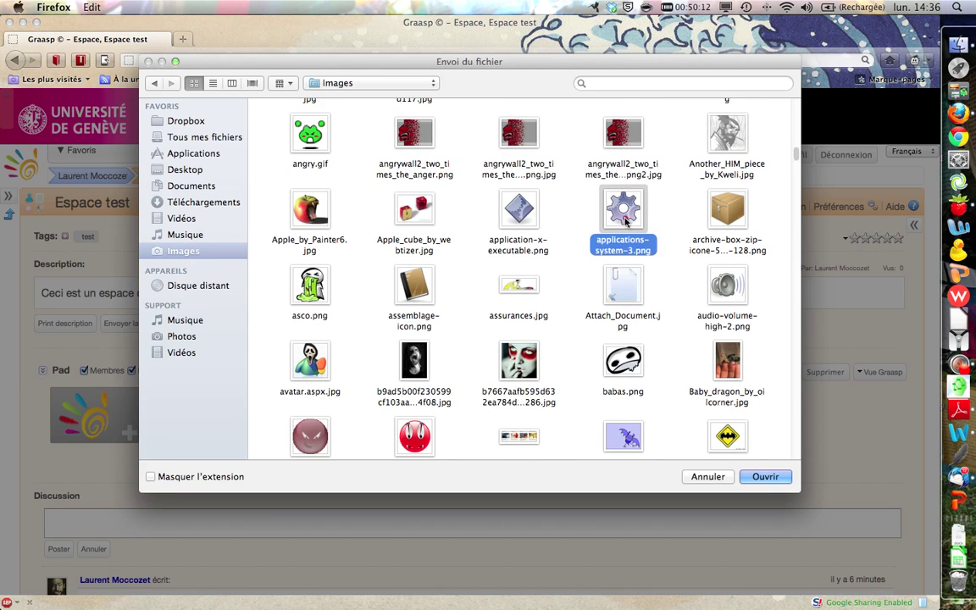
left_click(765, 476)
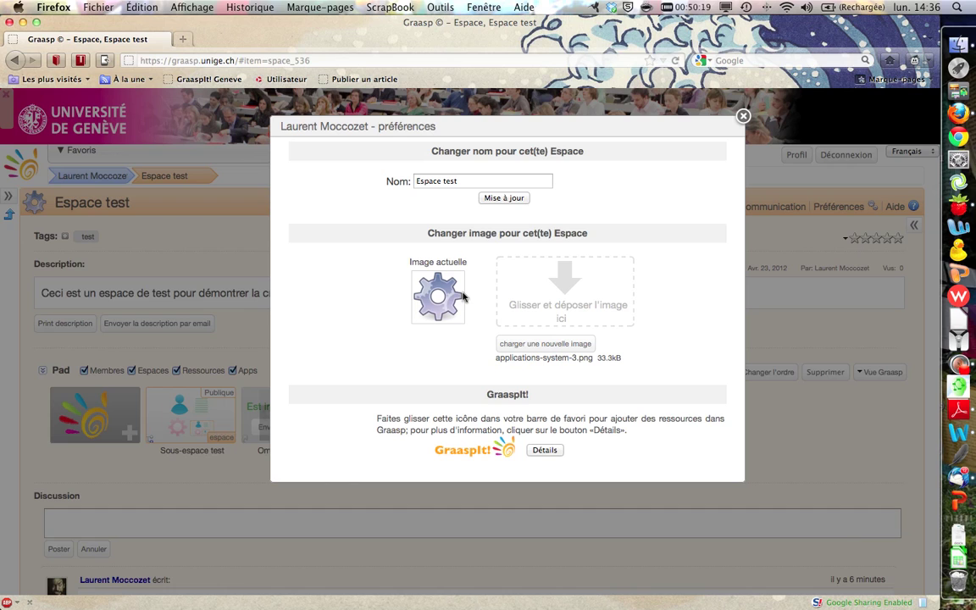
left_click(744, 118)
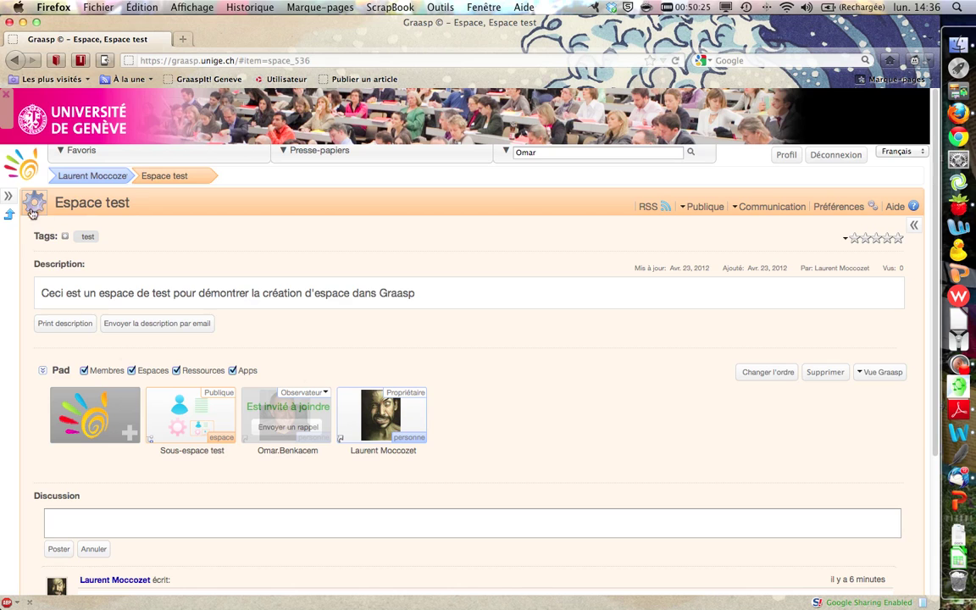
Check the tile of Espace test on the owner's personal page and reopen the space to review its contents
left_click(85, 175)
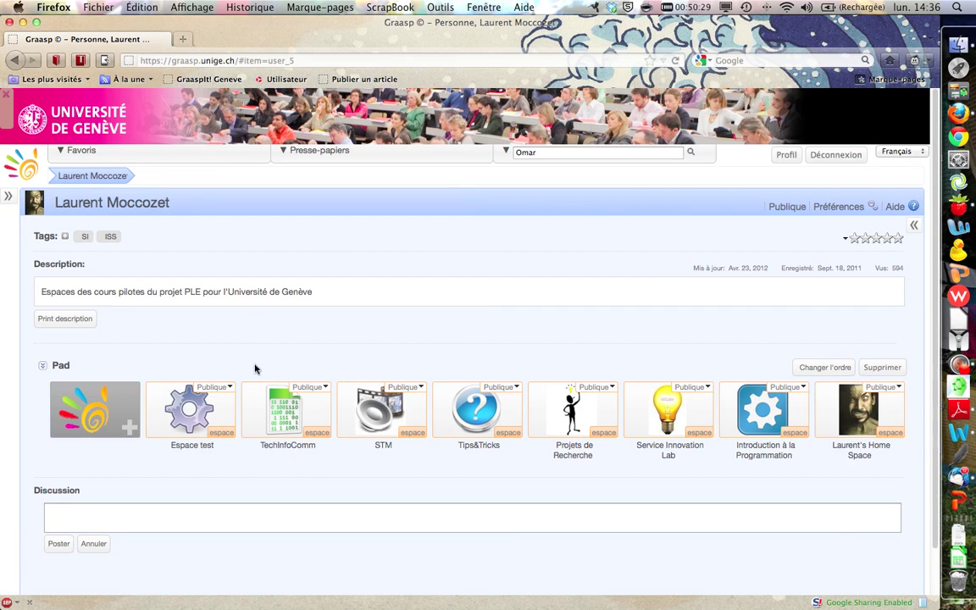
left_click(193, 412)
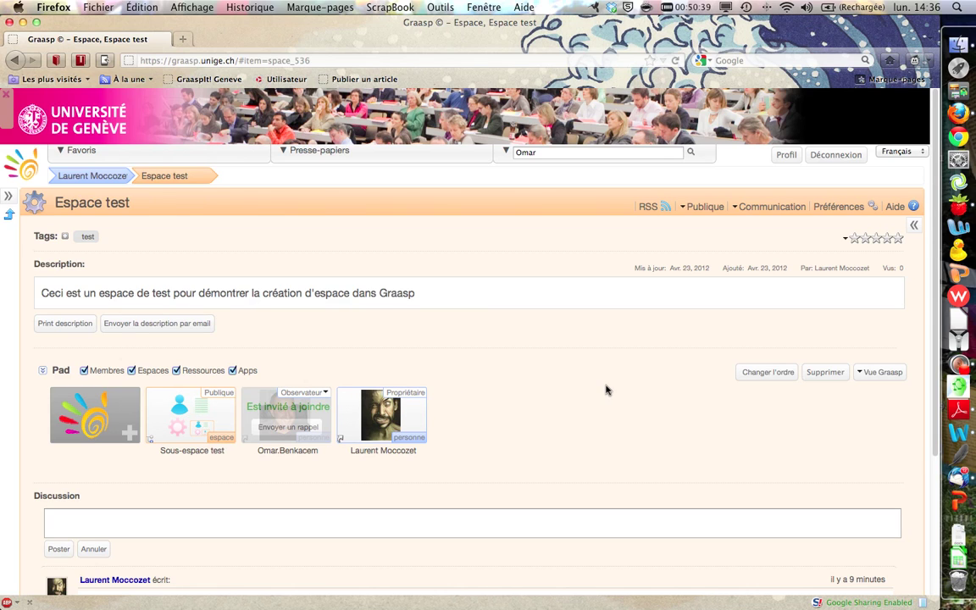
scroll(605, 389, "down", 1)
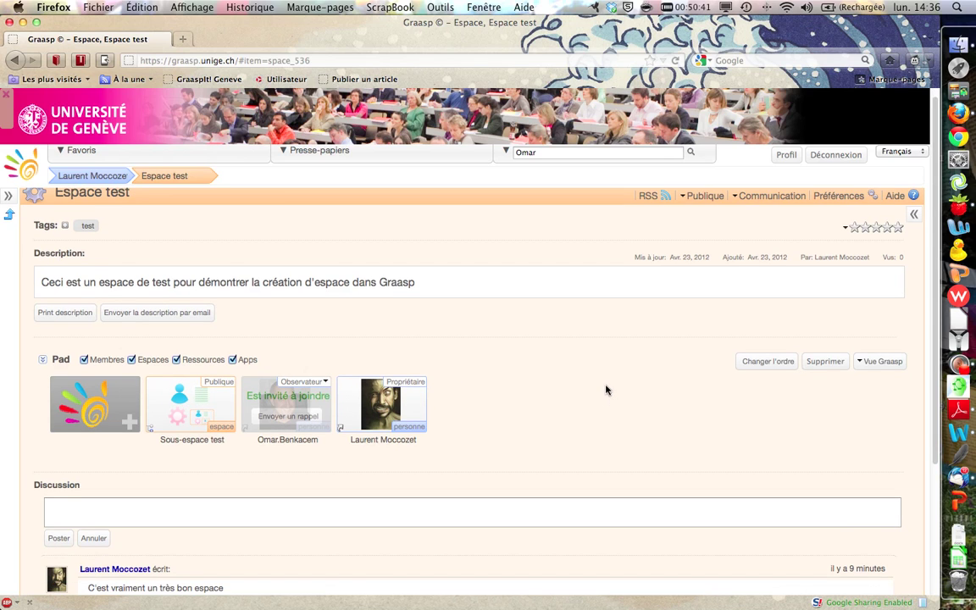
scroll(606, 390, "down", 3)
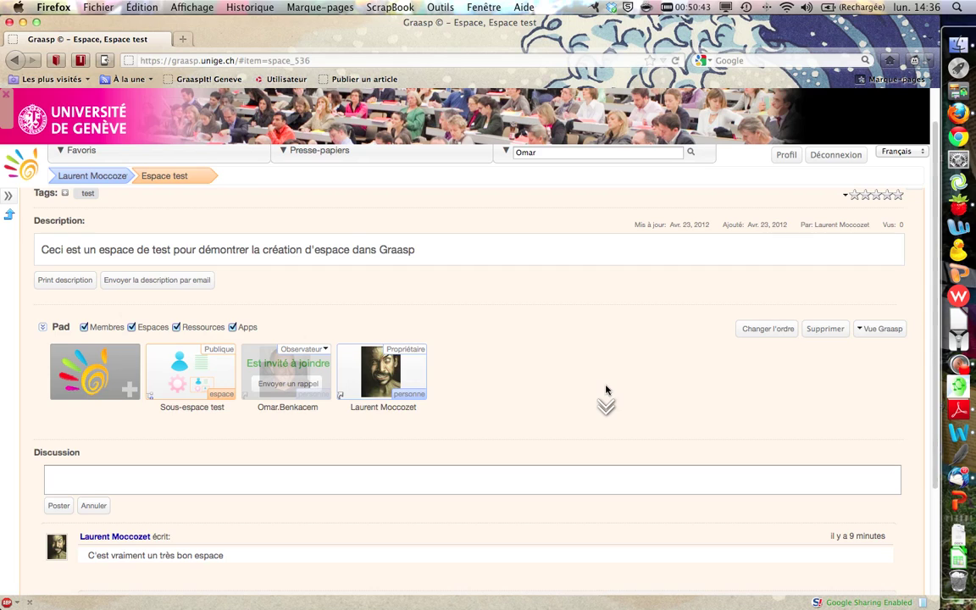